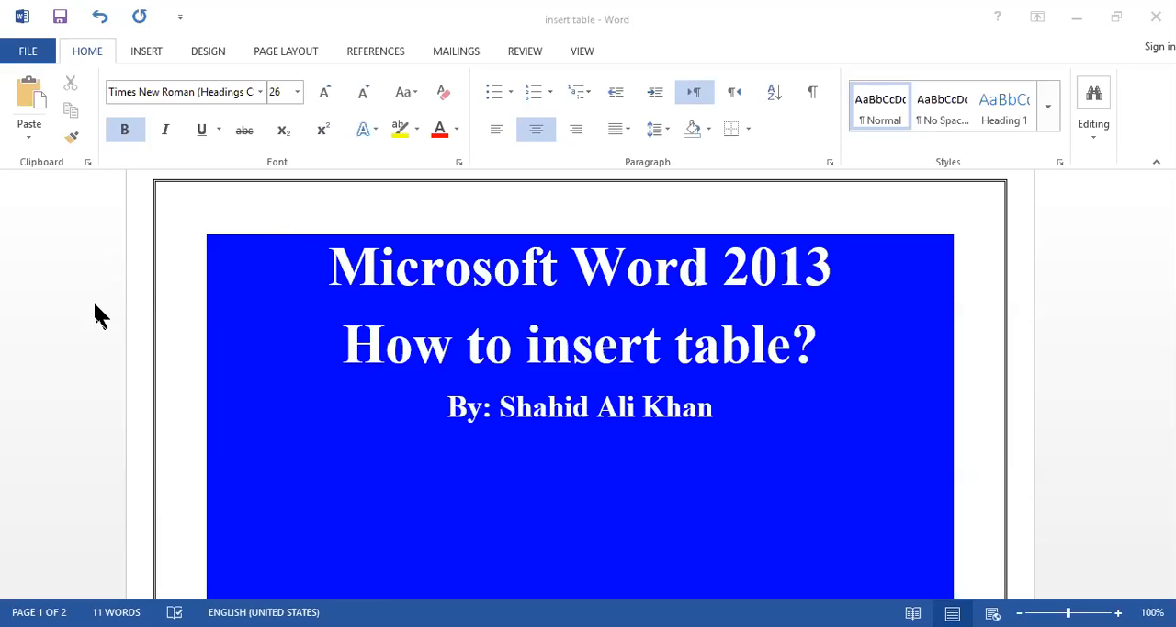
# Step: Insert a table with 5 columns and 4 rows below the author line, keeping automatic fixed column width
pyautogui.click(153, 52)
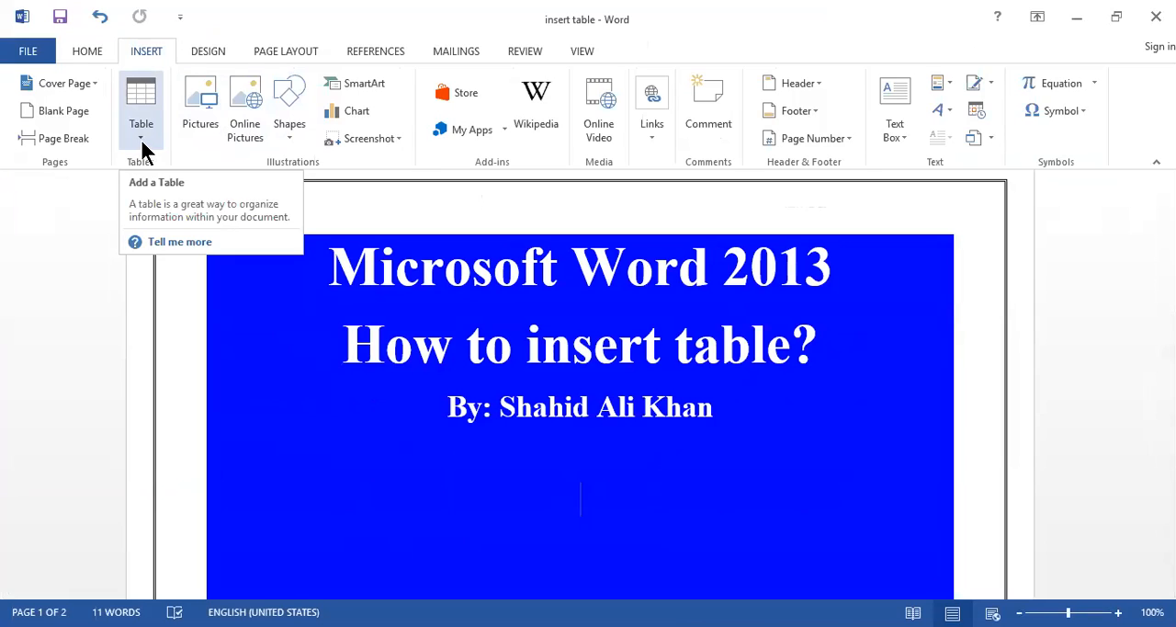
pyautogui.click(142, 145)
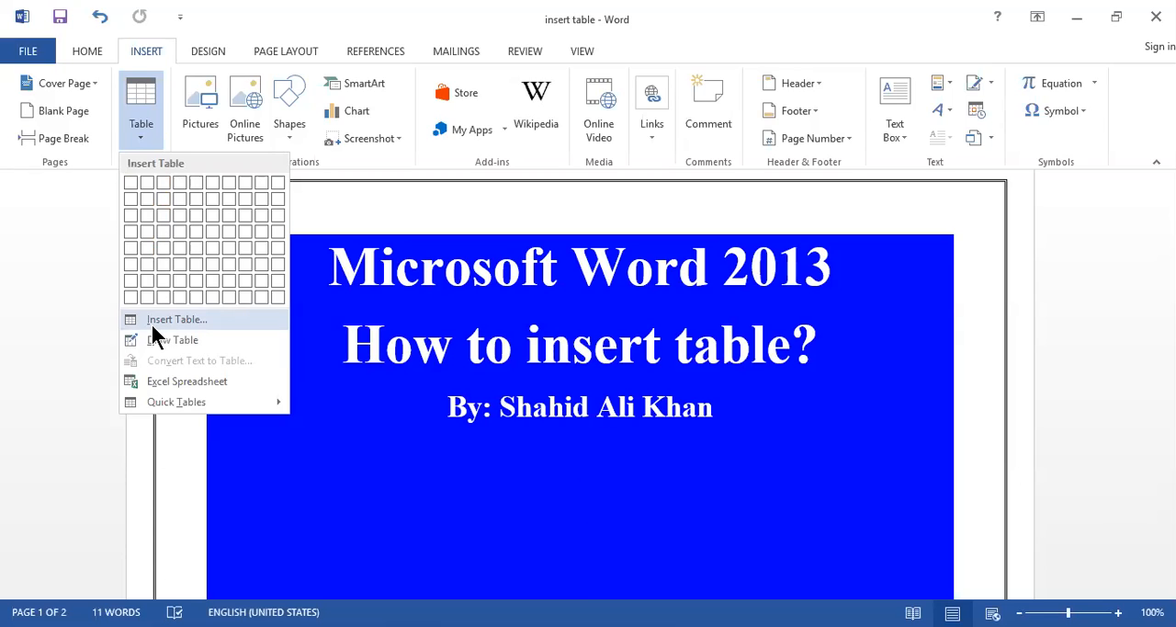
pyautogui.click(153, 327)
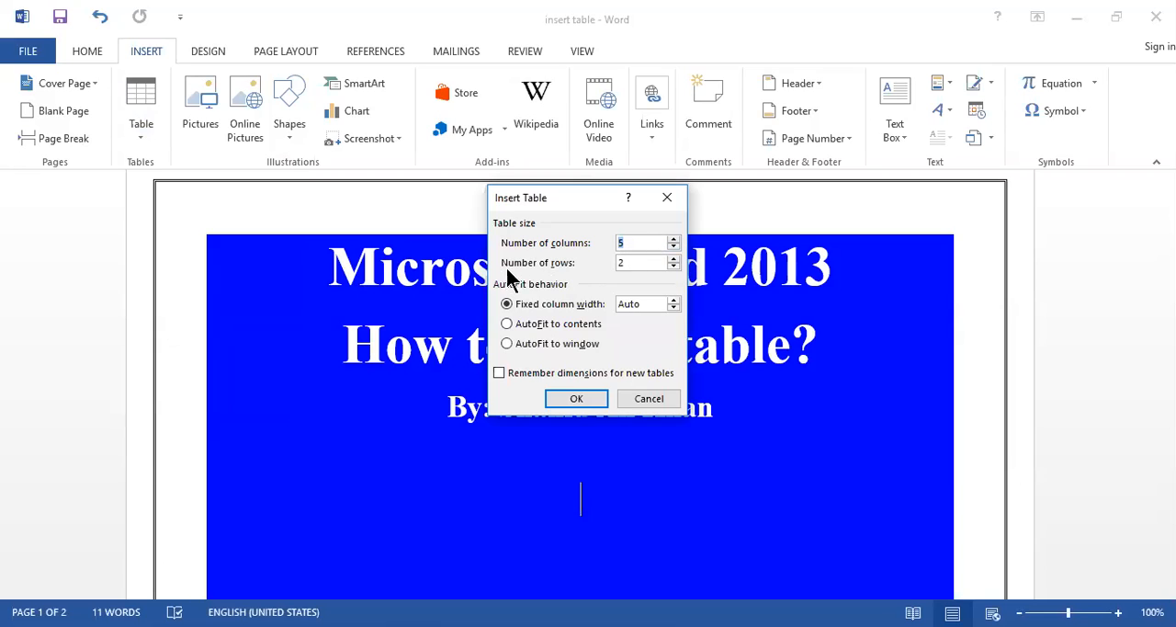
pyautogui.click(674, 258)
pyautogui.click(673, 258)
pyautogui.click(577, 399)
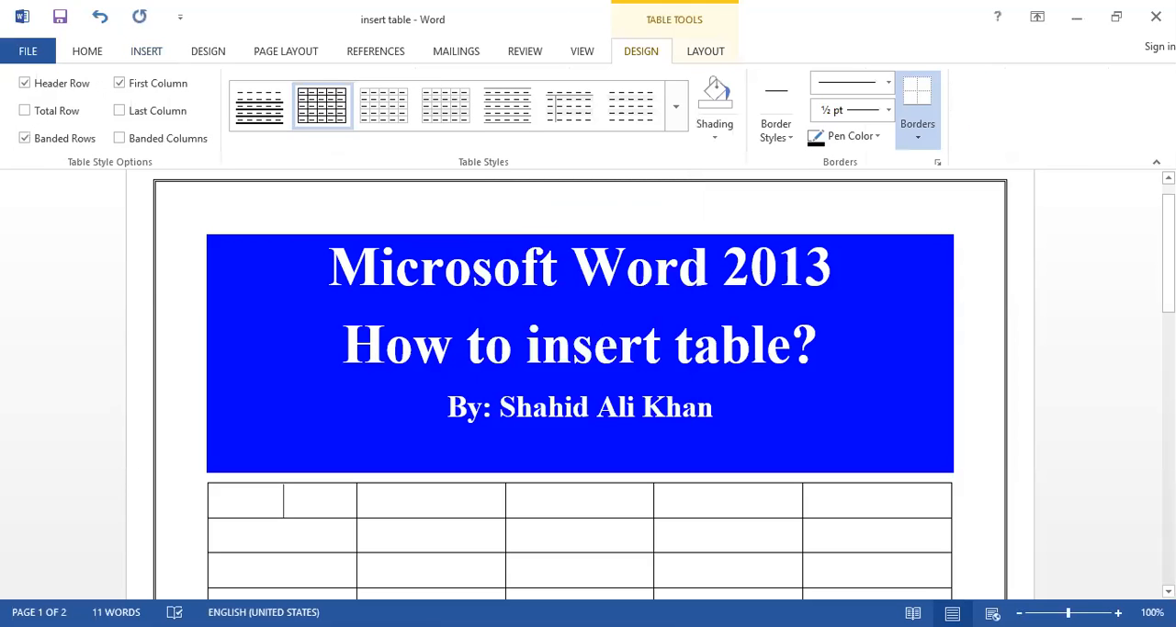
# Step: Enter the headings S.no, Name and Phone# in the first three cells of the table's top row
pyautogui.scroll(-2, 580, 378)
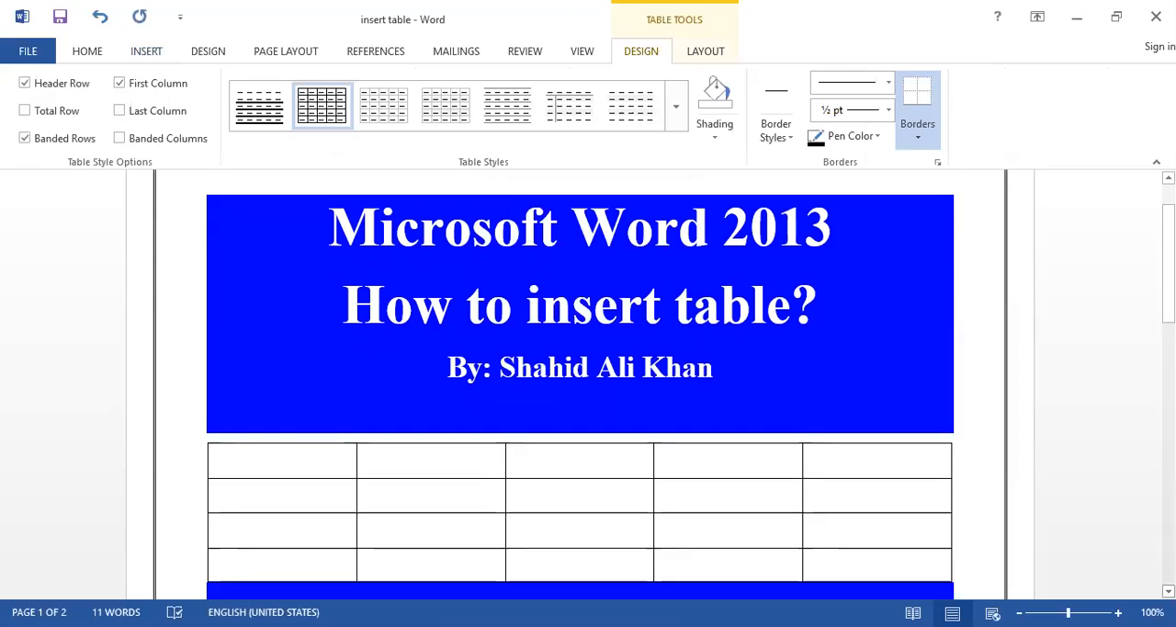
pyautogui.scroll(-1, 579, 384)
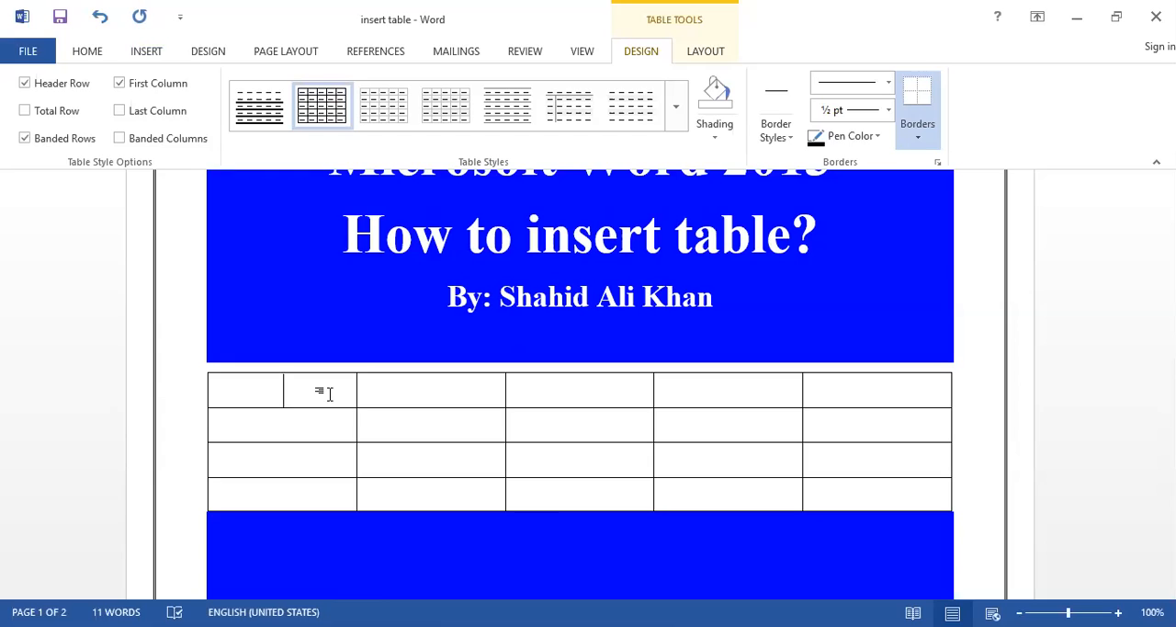
pyautogui.write('S.no')
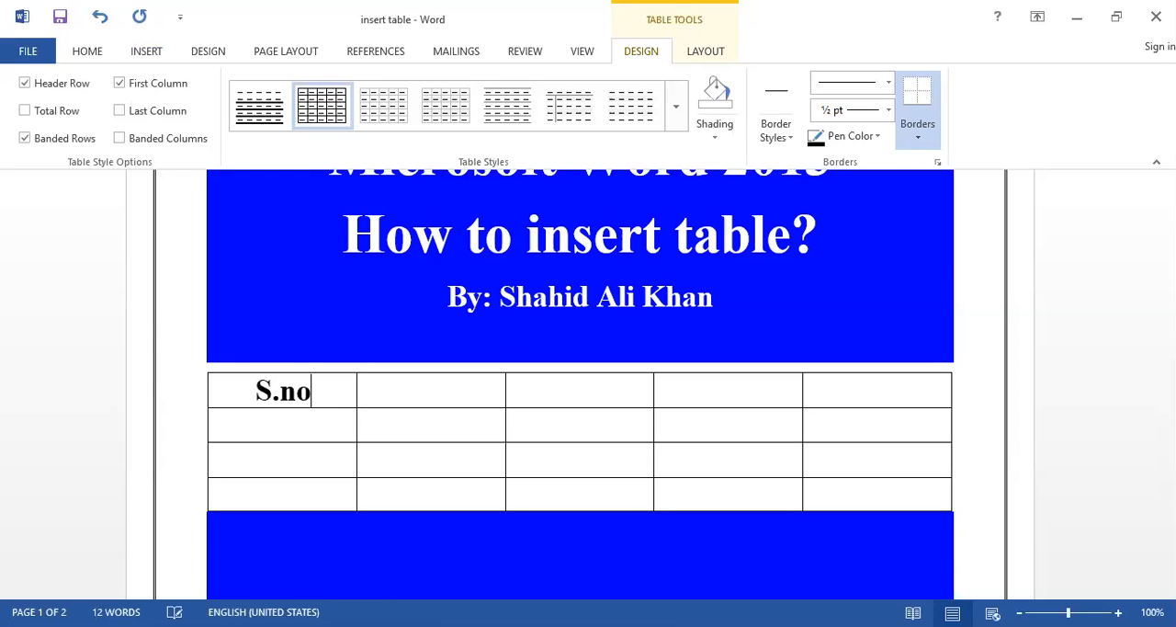
pyautogui.click(423, 390)
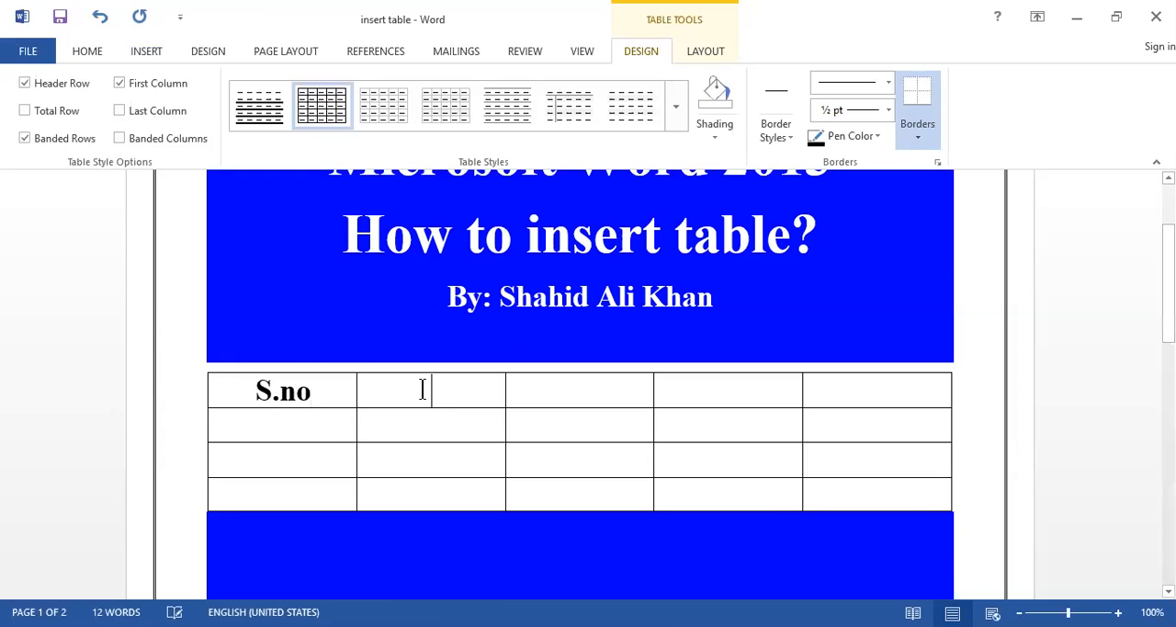
pyautogui.write('Name')
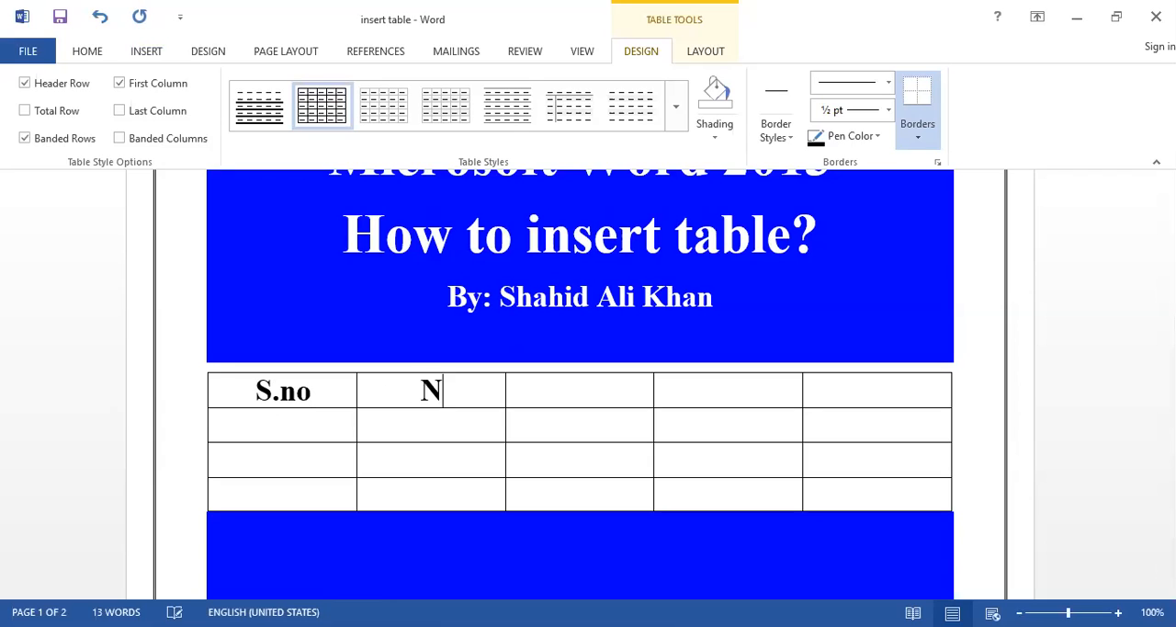
pyautogui.click(578, 397)
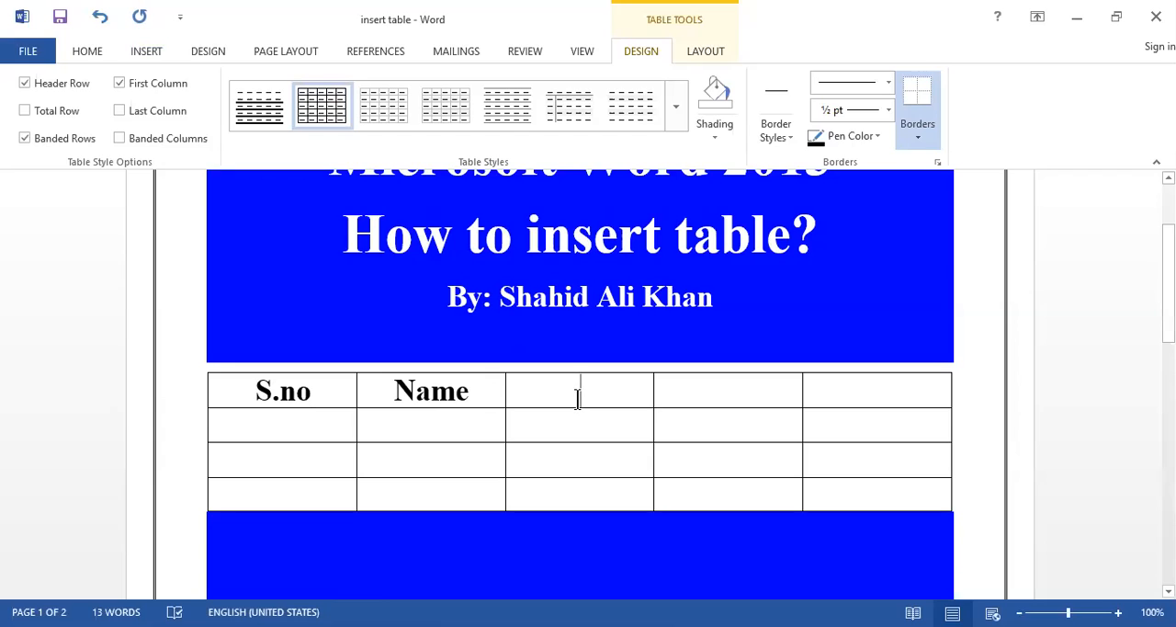
pyautogui.write('Pho')
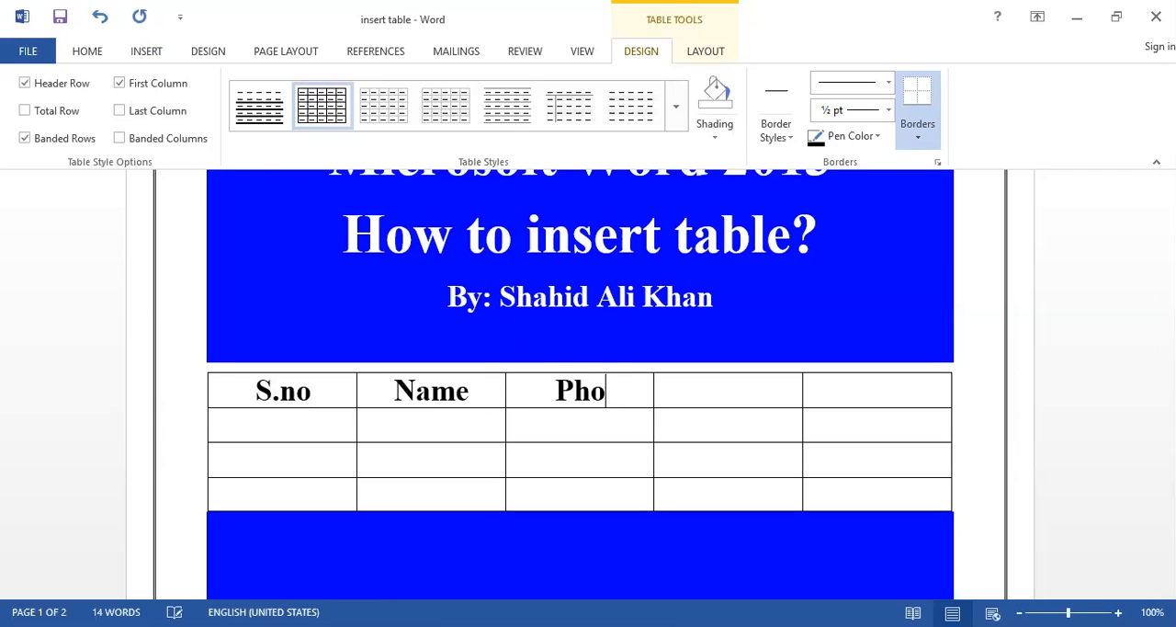
pyautogui.write('ne#')
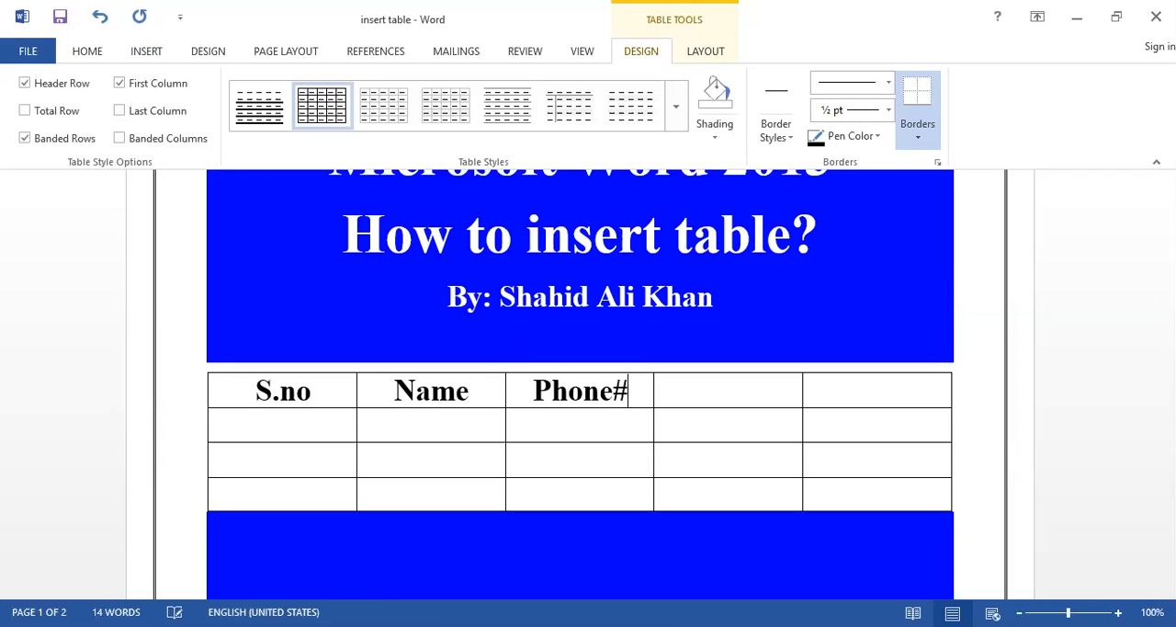
# Step: Enter the headings Father Name and Address in the last two cells of the table's top row
pyautogui.click(755, 387)
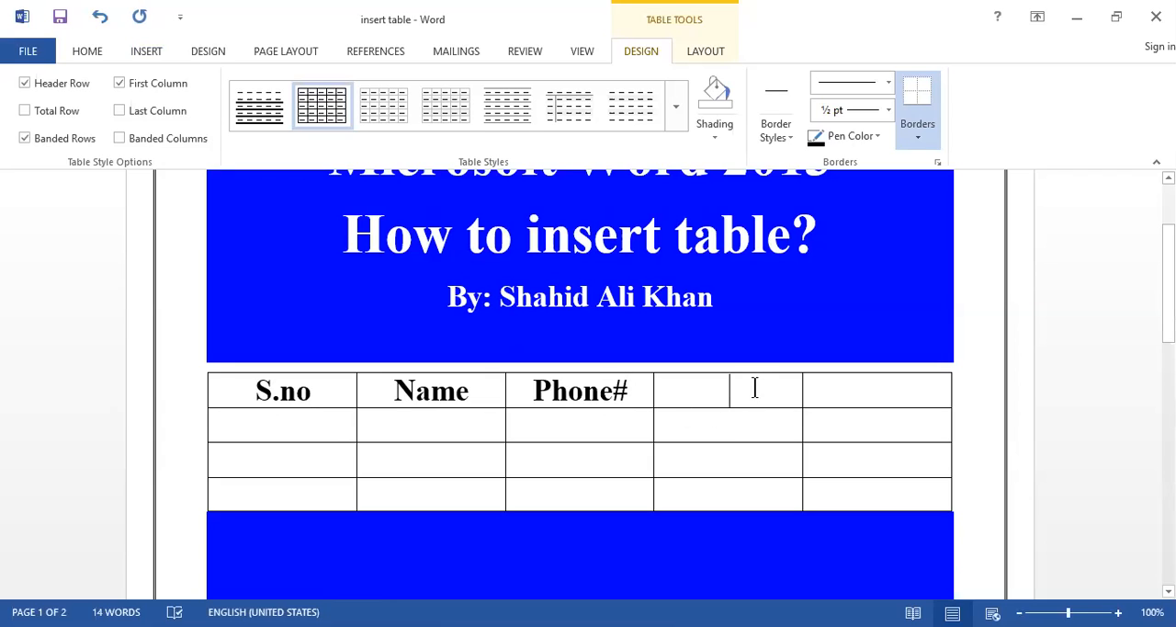
pyautogui.write('Fat')
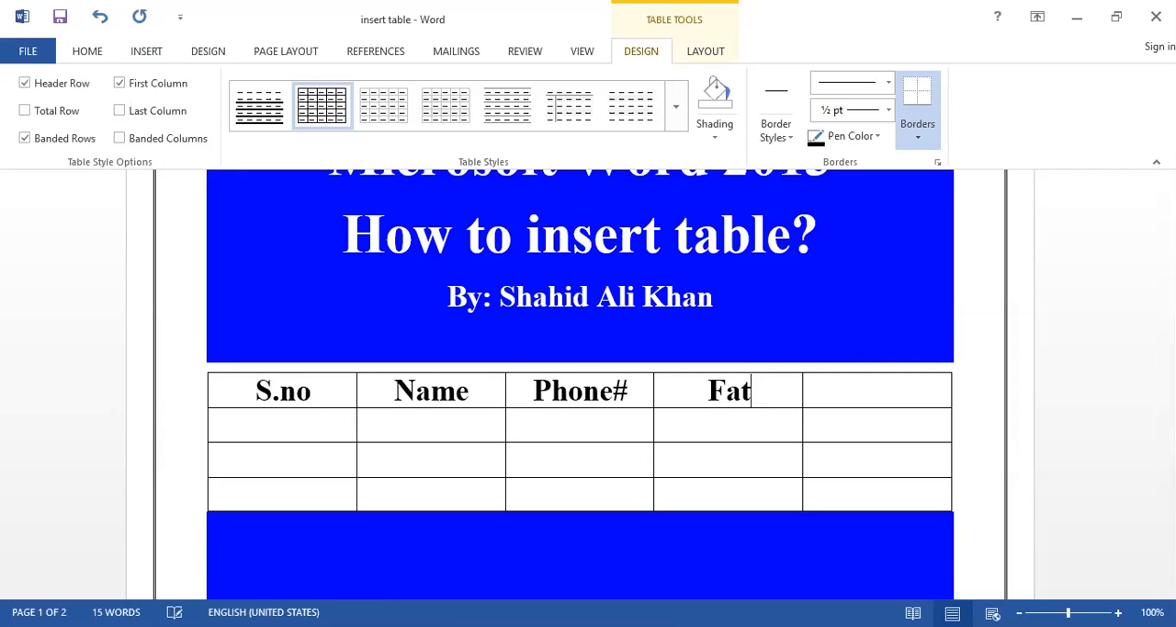
pyautogui.write('her')
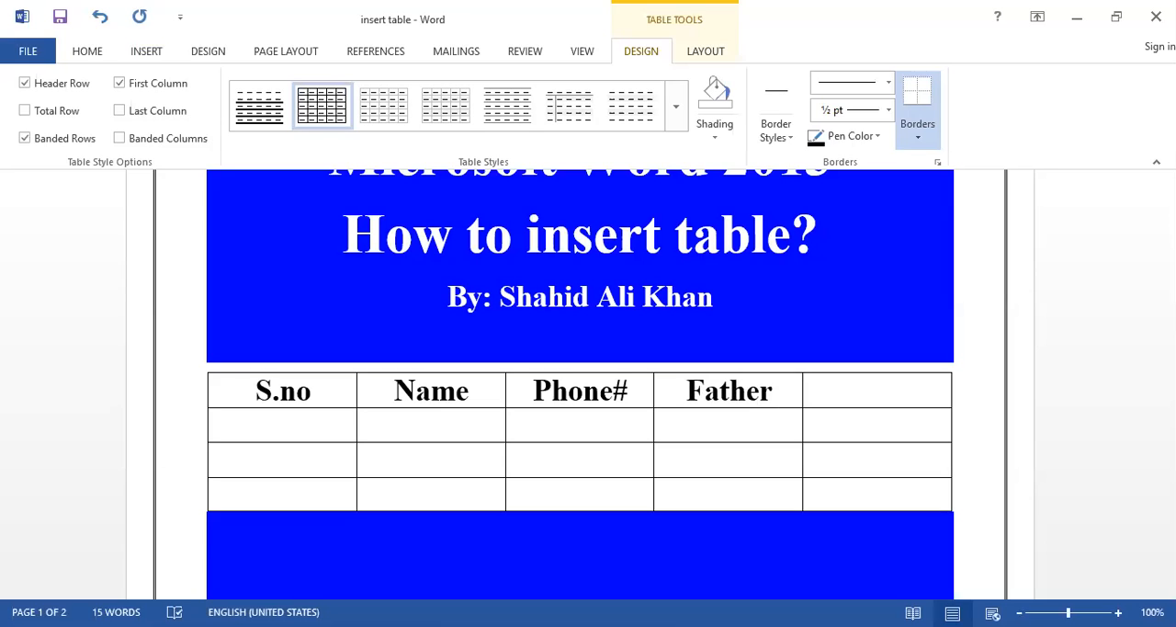
pyautogui.write(' Name')
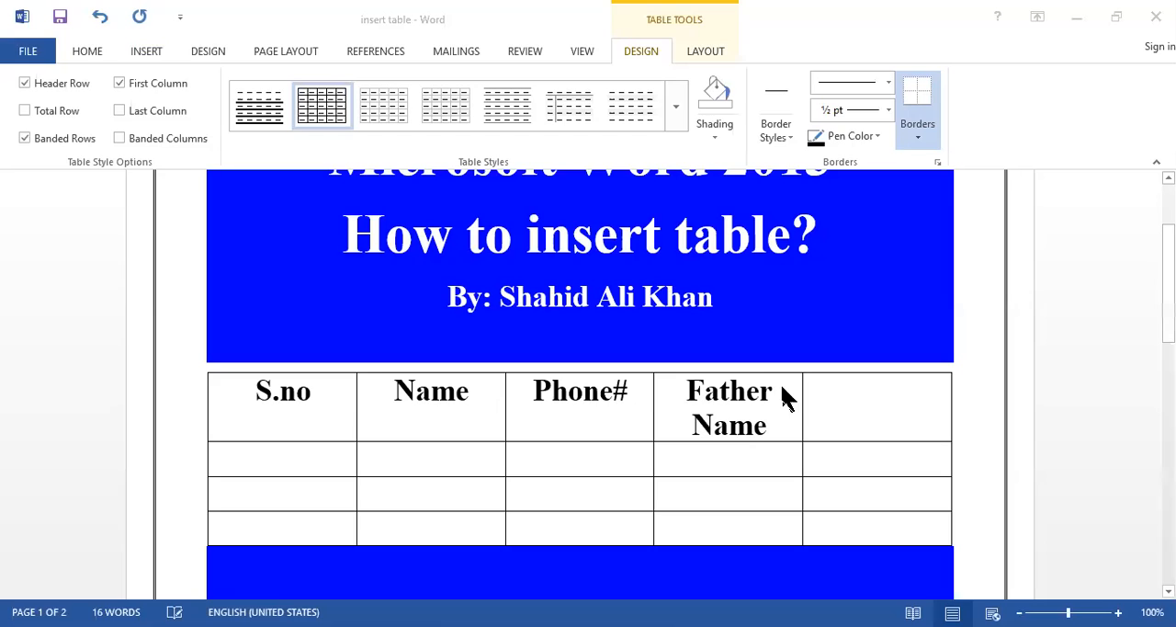
pyautogui.click(869, 405)
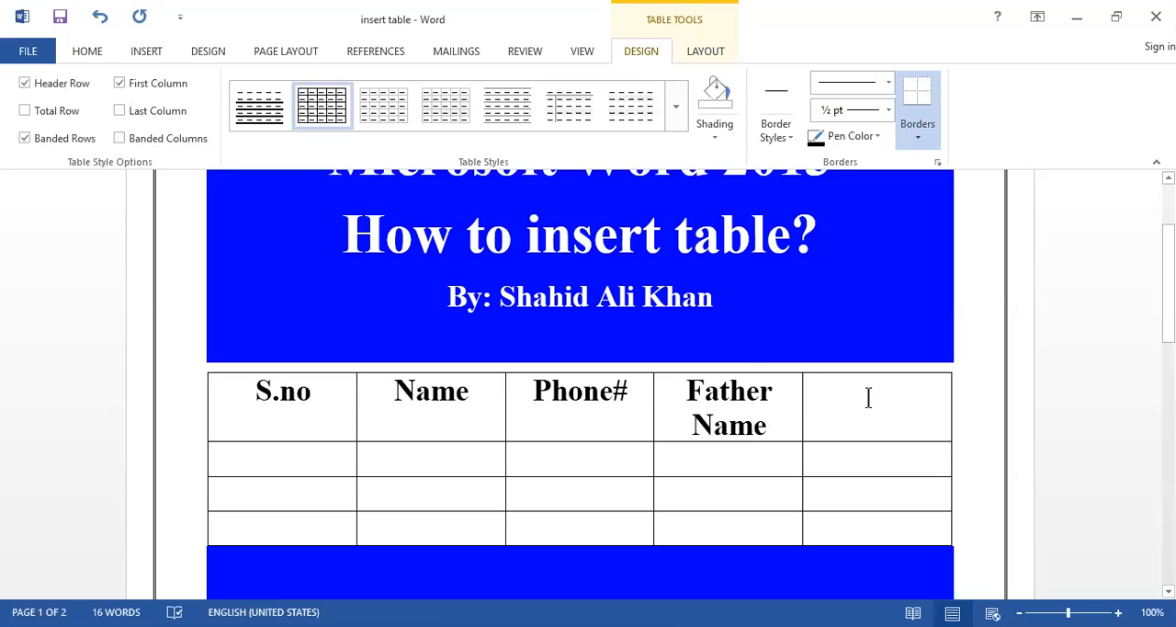
pyautogui.write('Address')
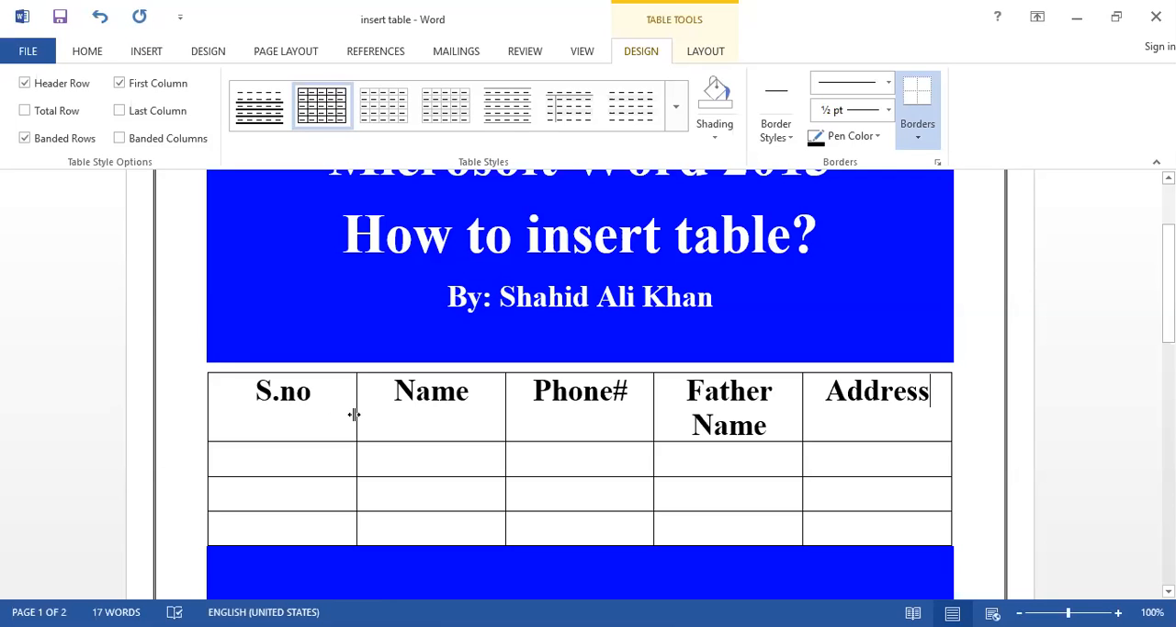
# Step: Narrow the S.no column, widen Father Name until its heading fits on one line, and slightly shift the Name/Phone# border towards Name
pyautogui.moveTo(354, 415); pyautogui.dragTo(354, 413)
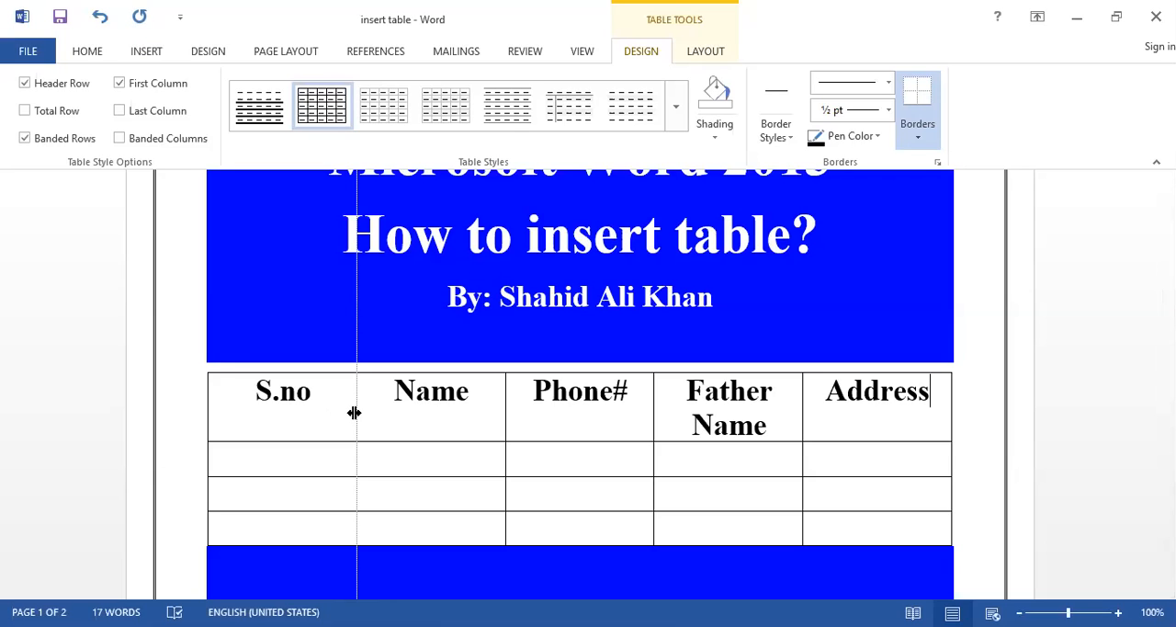
pyautogui.moveTo(353, 413); pyautogui.dragTo(295, 413)
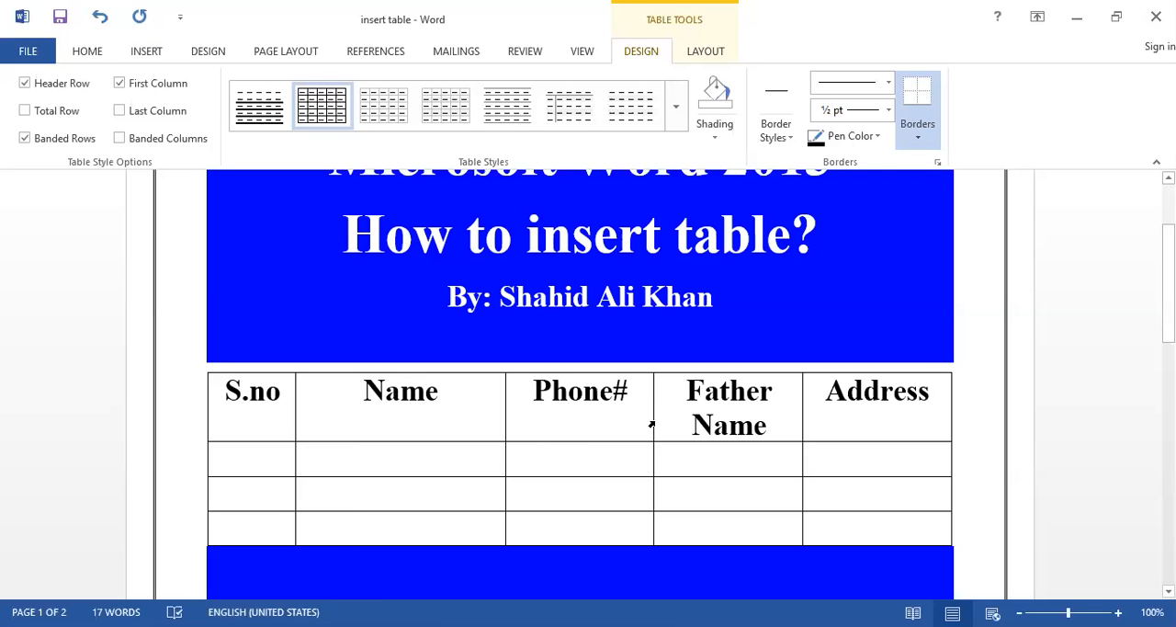
pyautogui.moveTo(652, 421); pyautogui.dragTo(630, 429)
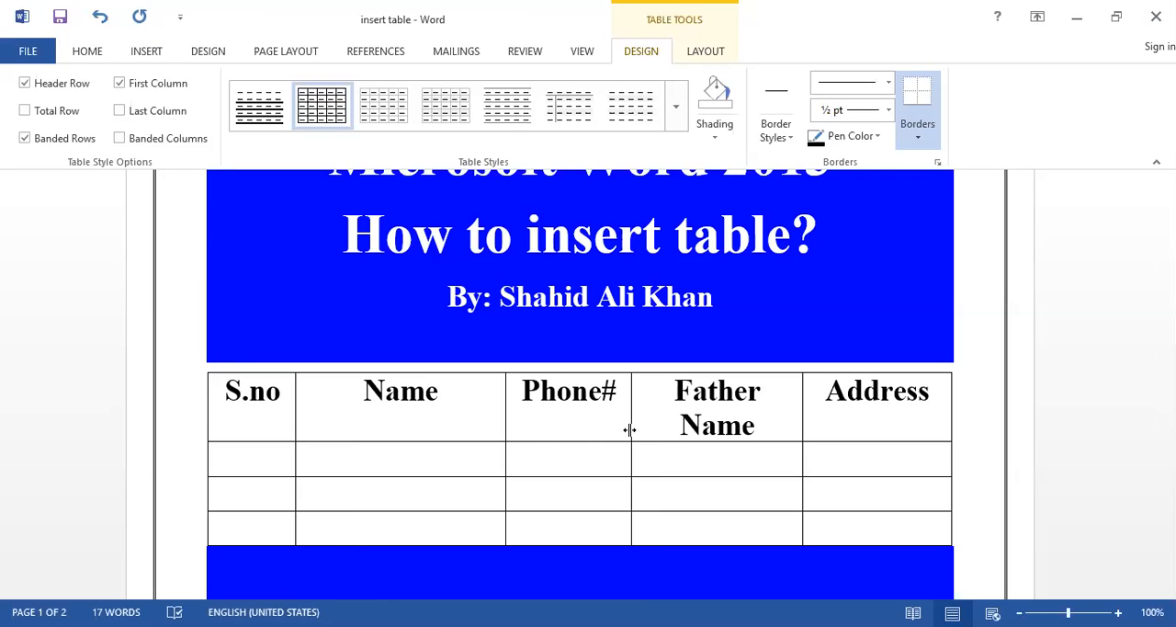
pyautogui.moveTo(629, 429); pyautogui.dragTo(628, 429)
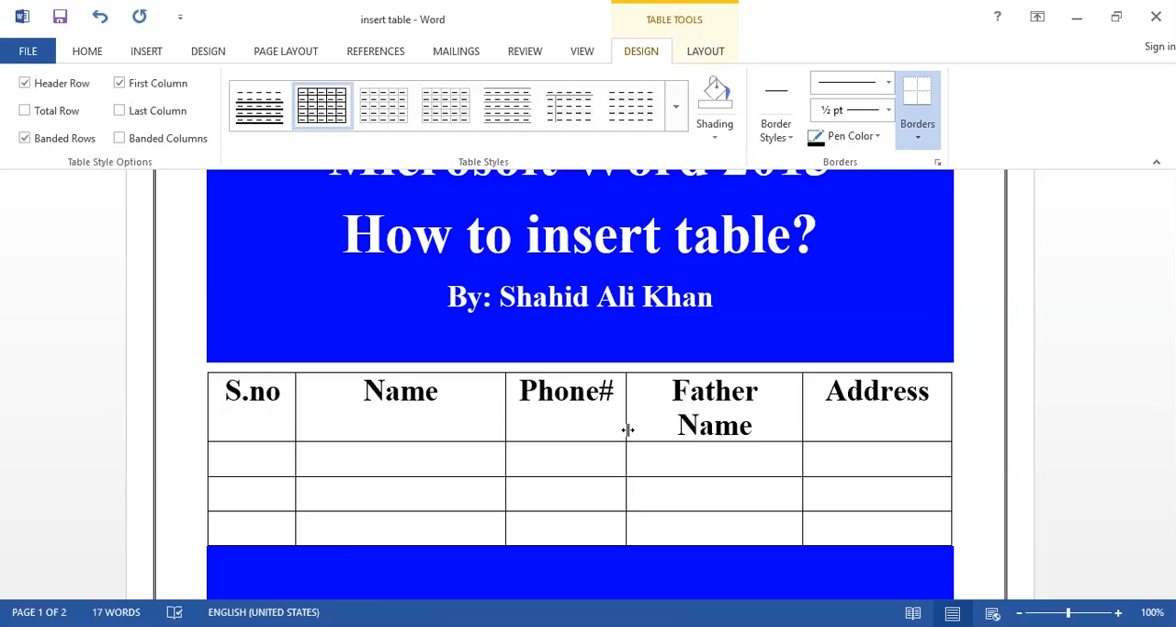
pyautogui.moveTo(629, 430); pyautogui.dragTo(619, 431)
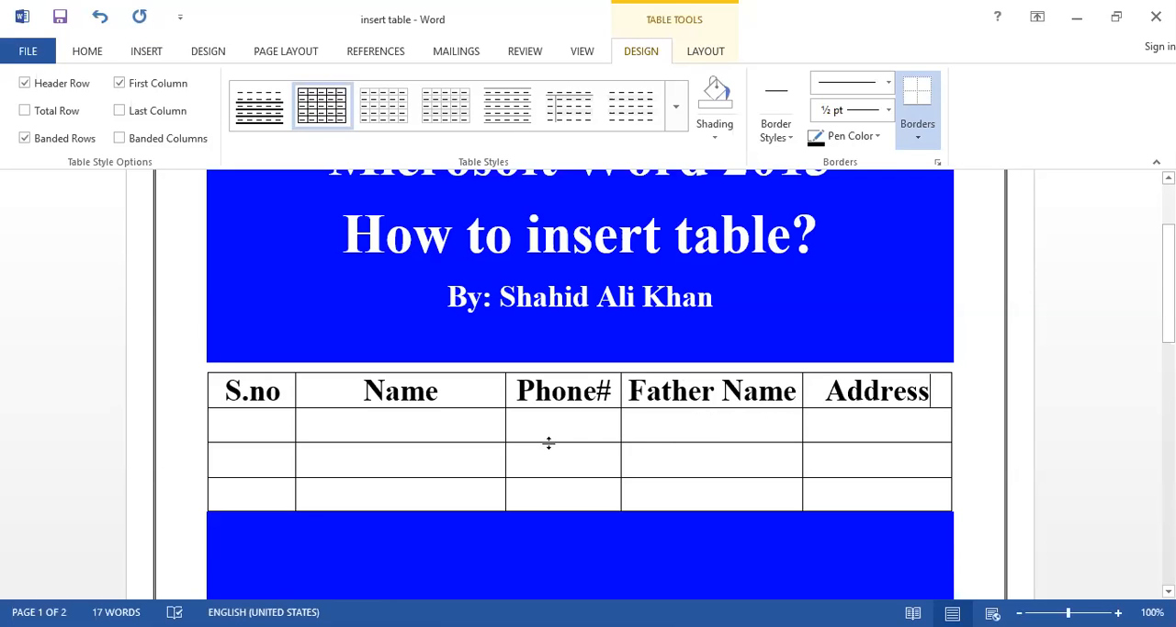
pyautogui.moveTo(504, 424); pyautogui.dragTo(492, 424)
# Step: In the first row under the headings, enter serial number 1, the person's name and the phone number
pyautogui.click(249, 432)
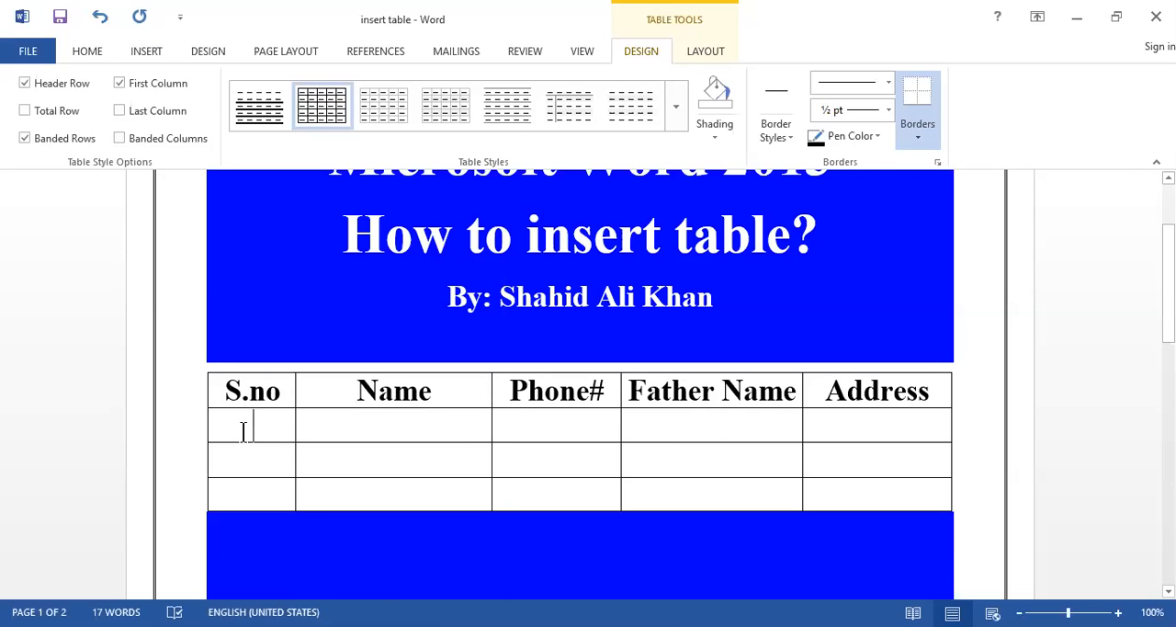
pyautogui.write('1')
pyautogui.press('Tab')
pyautogui.write('Ahmed')
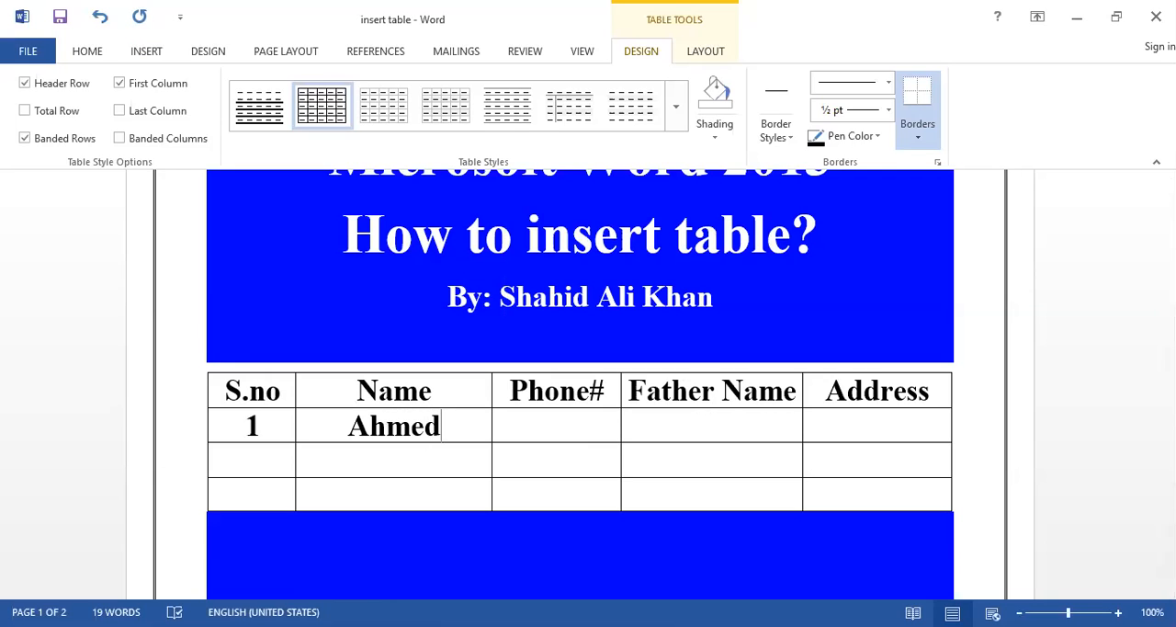
pyautogui.press('Tab')
pyautogui.write('6578950')
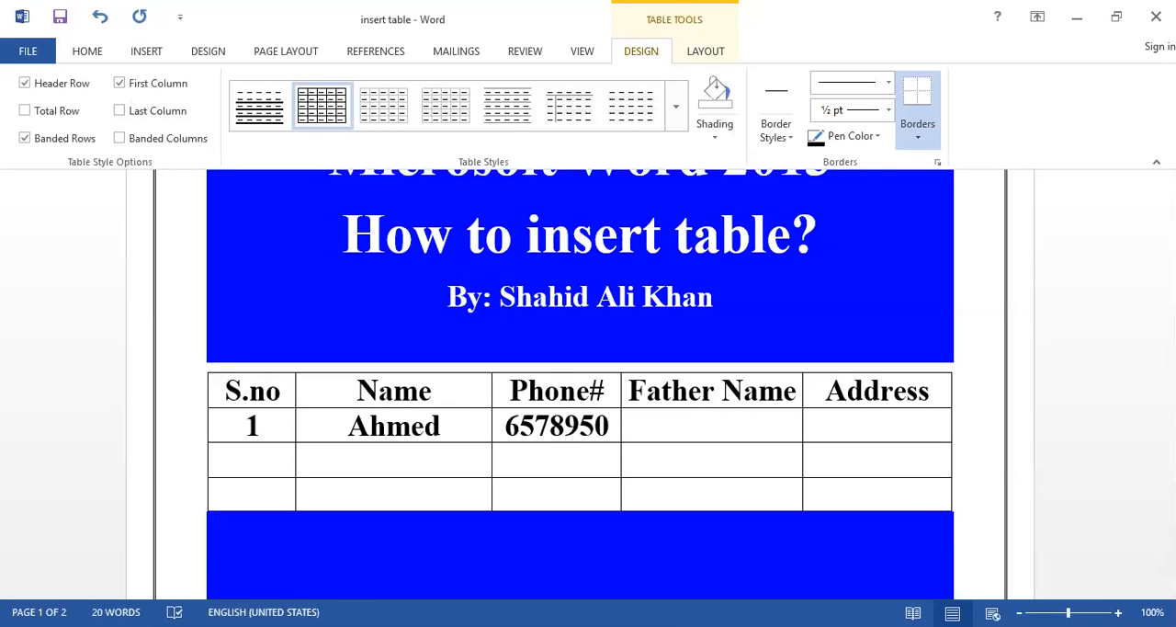
# Step: Complete the first data row with the father's name and the person's address
pyautogui.press('Tab')
pyautogui.write('Zafar')
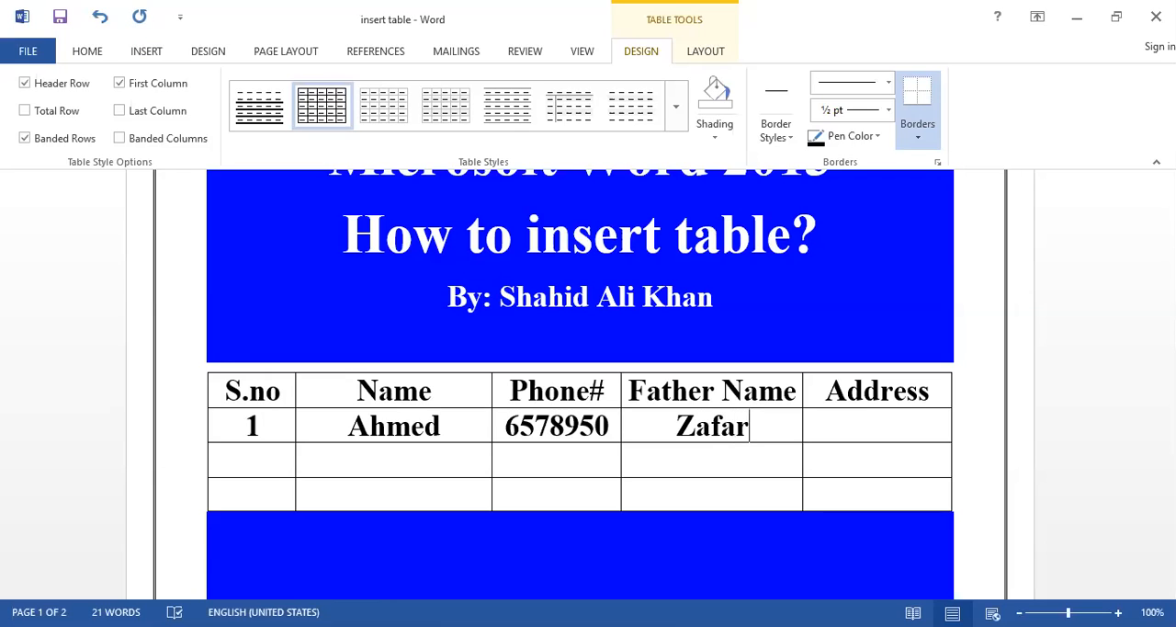
pyautogui.press('Tab')
pyautogui.write('New ')
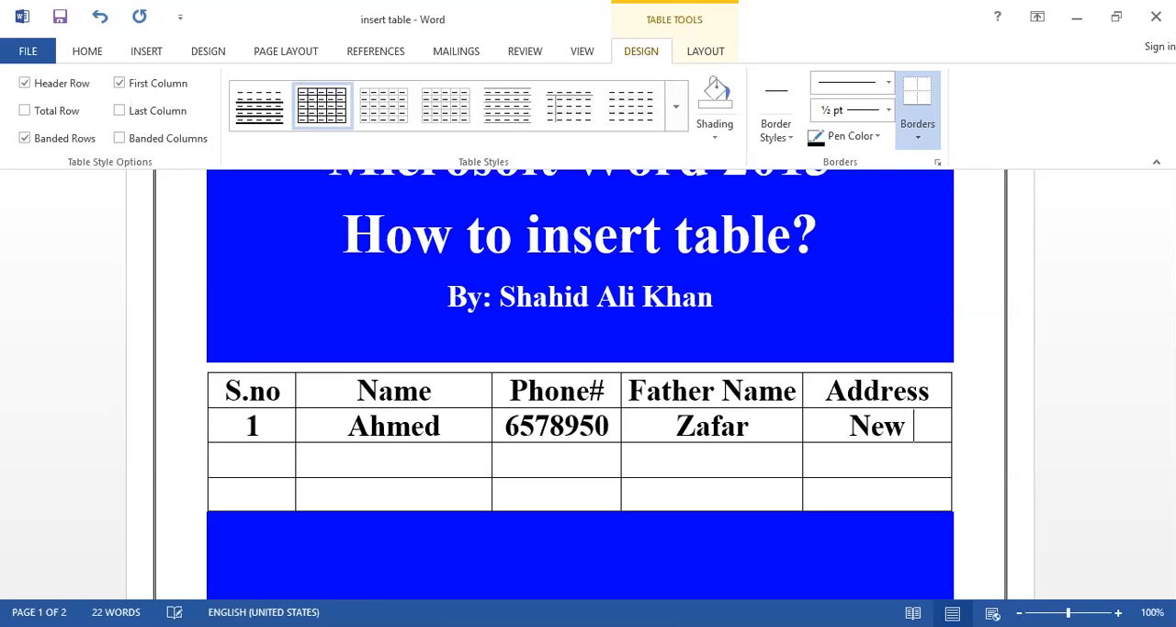
pyautogui.write('Salalah')
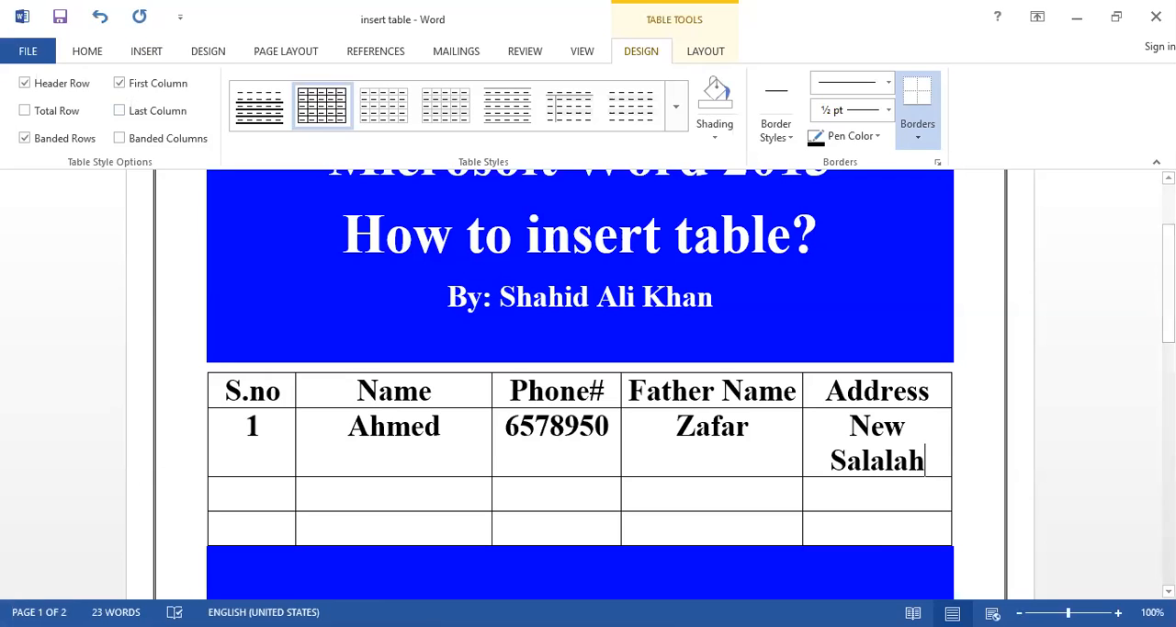
# Step: Set the font size of the first data row's text to 14
pyautogui.moveTo(931, 391); pyautogui.dragTo(248, 386)
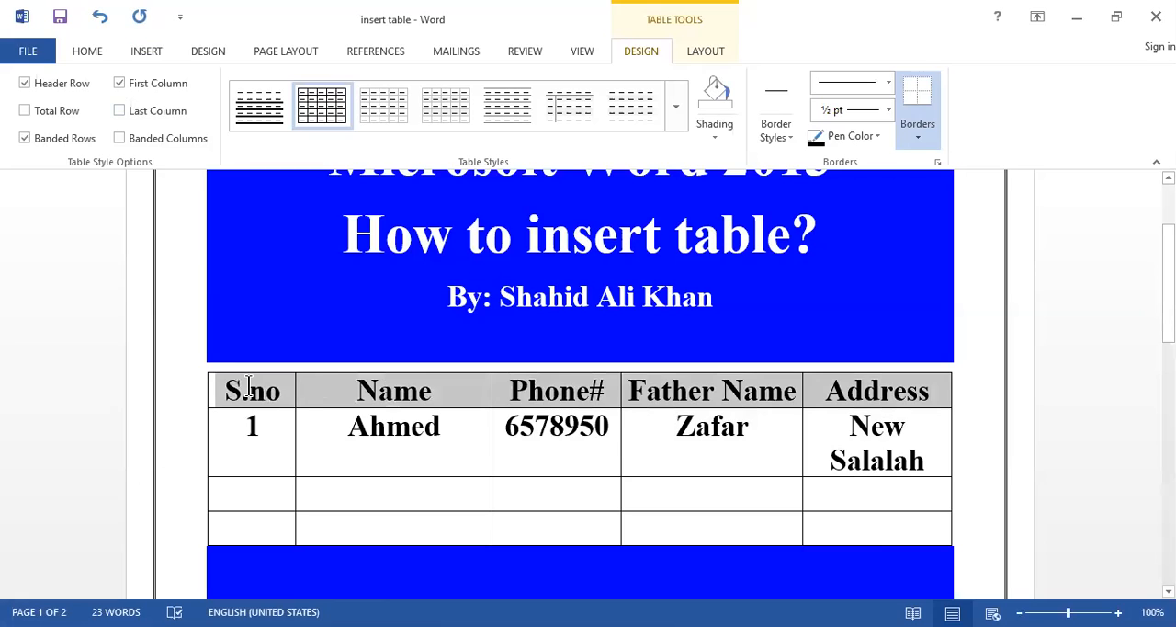
pyautogui.click(89, 50)
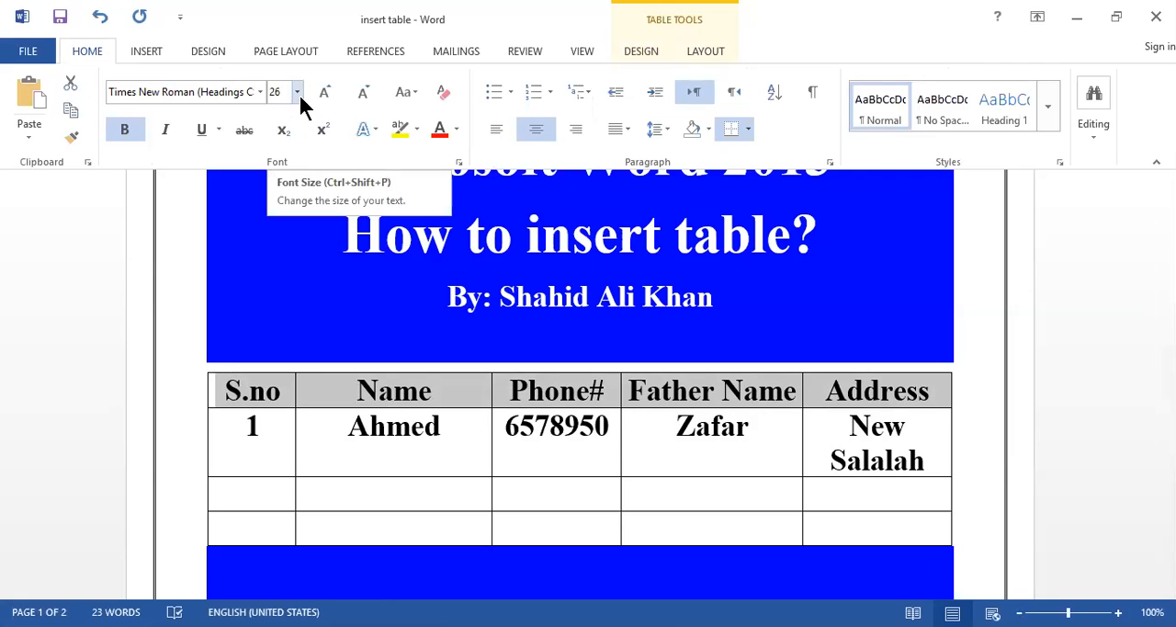
pyautogui.moveTo(926, 464); pyautogui.dragTo(251, 433)
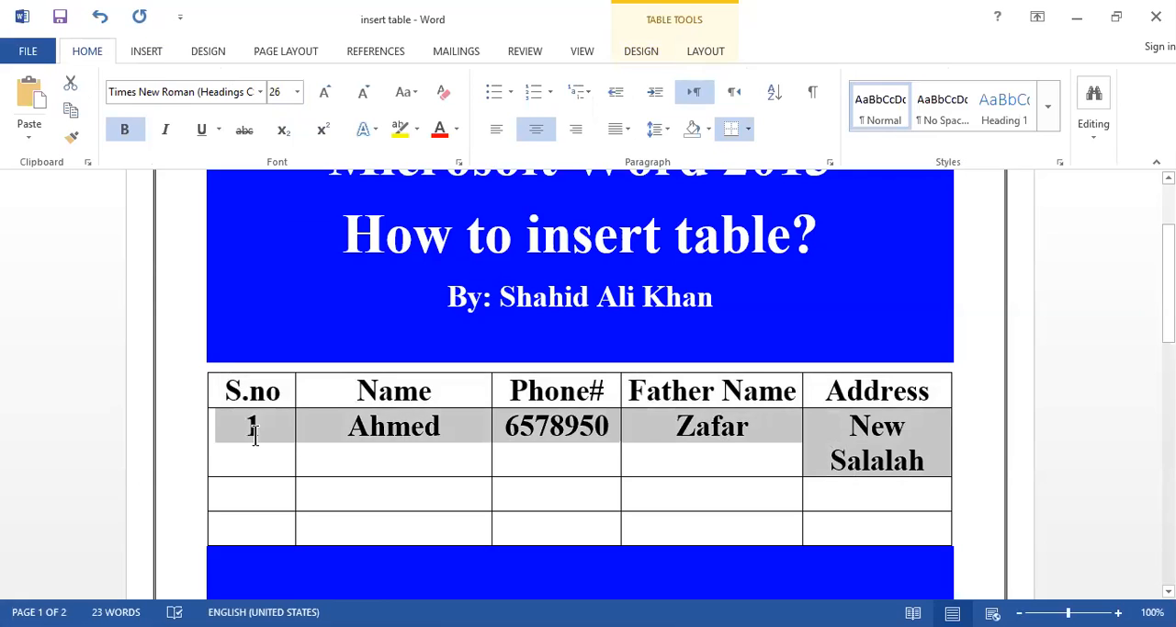
pyautogui.click(296, 91)
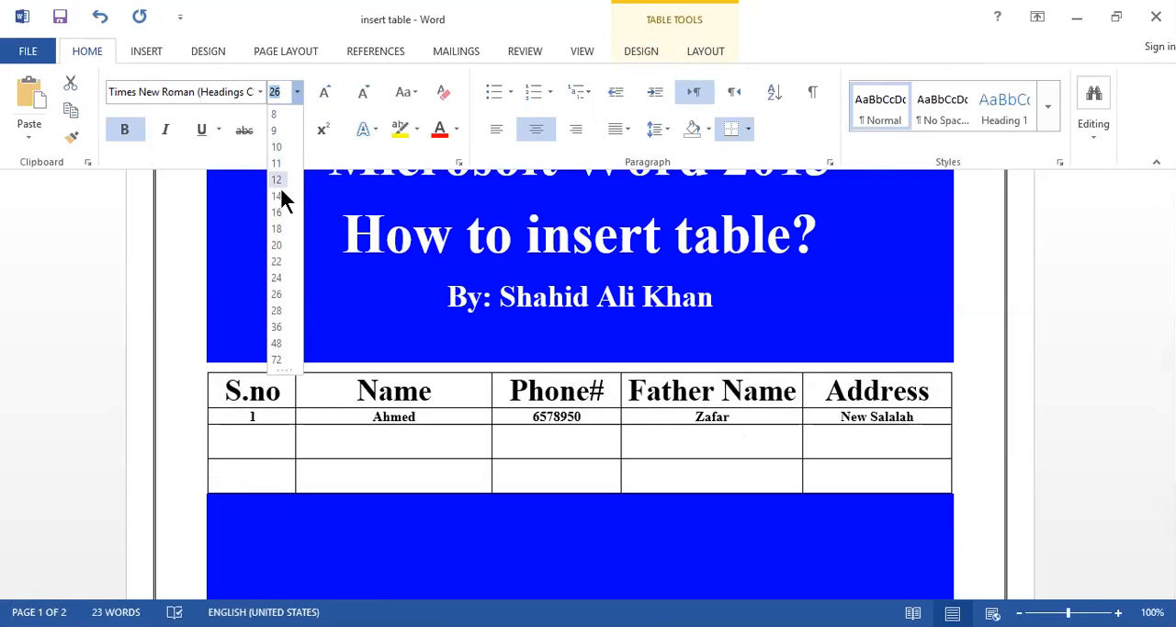
pyautogui.click(280, 193)
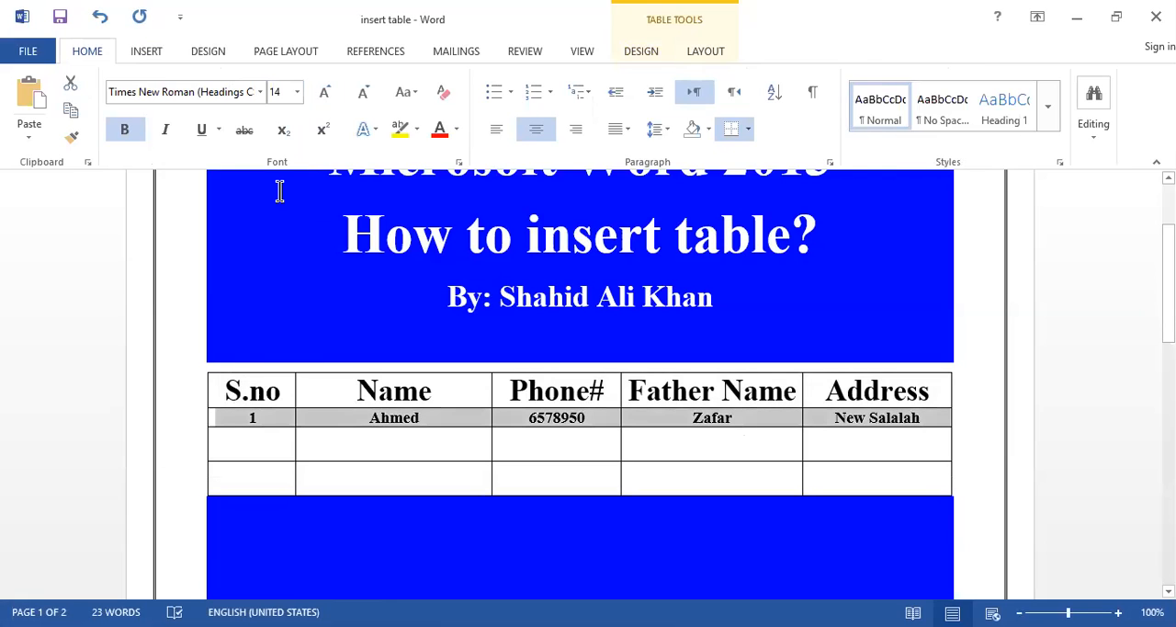
pyautogui.click(273, 455)
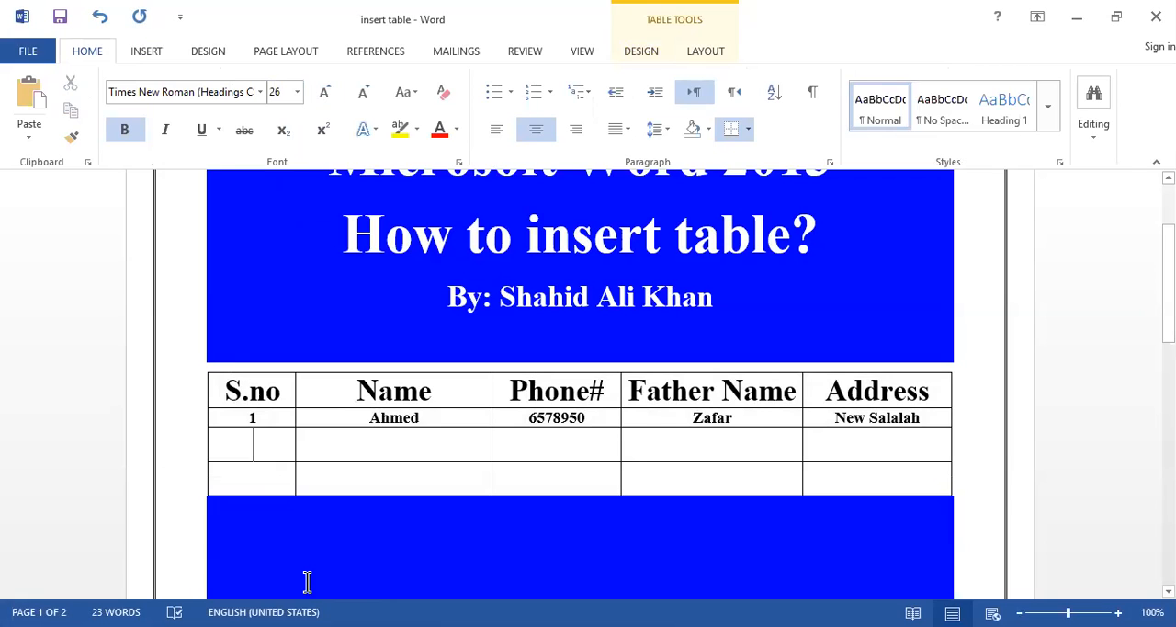
# Step: Place the insertion point in the blue area below the table and browse the built-in Quick Tables gallery
pyautogui.click(274, 548)
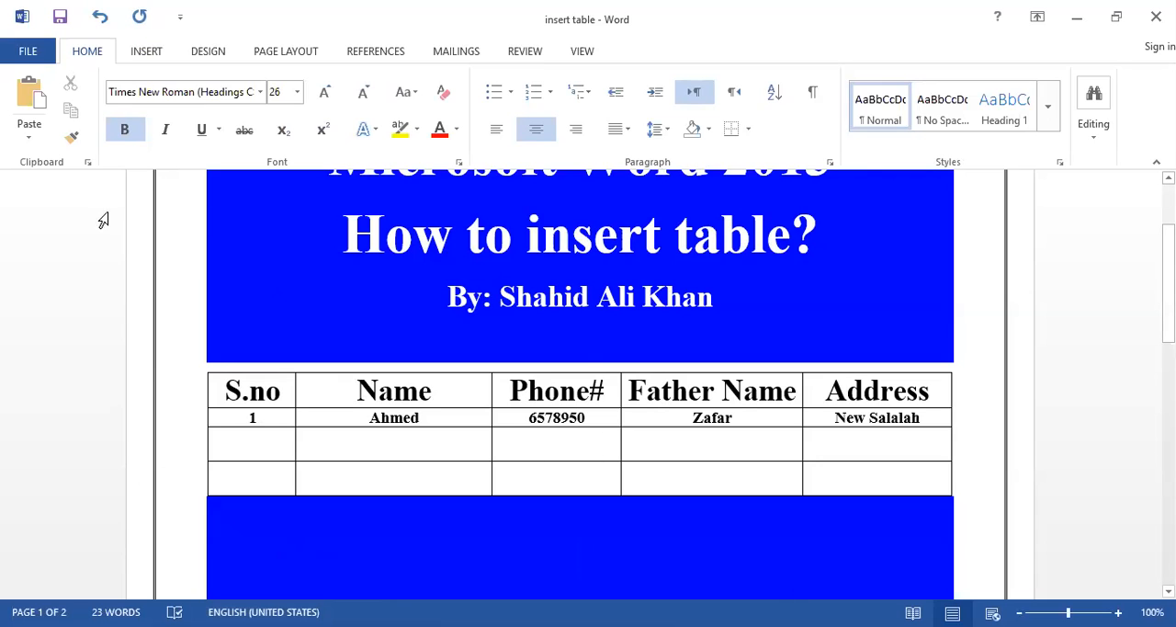
pyautogui.click(147, 52)
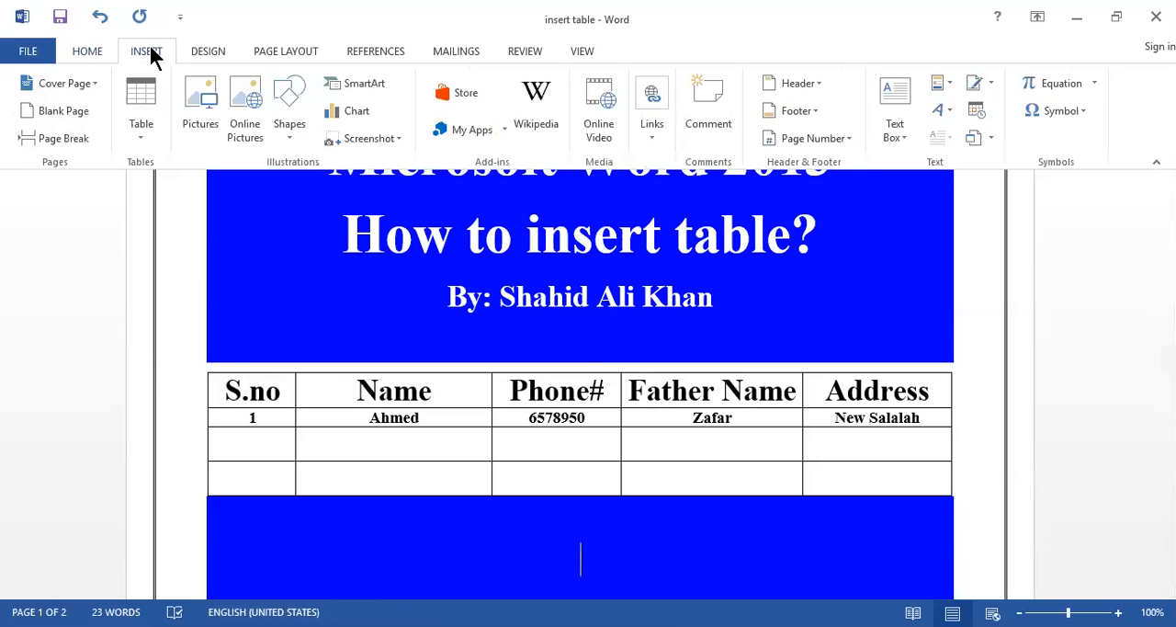
pyautogui.click(140, 140)
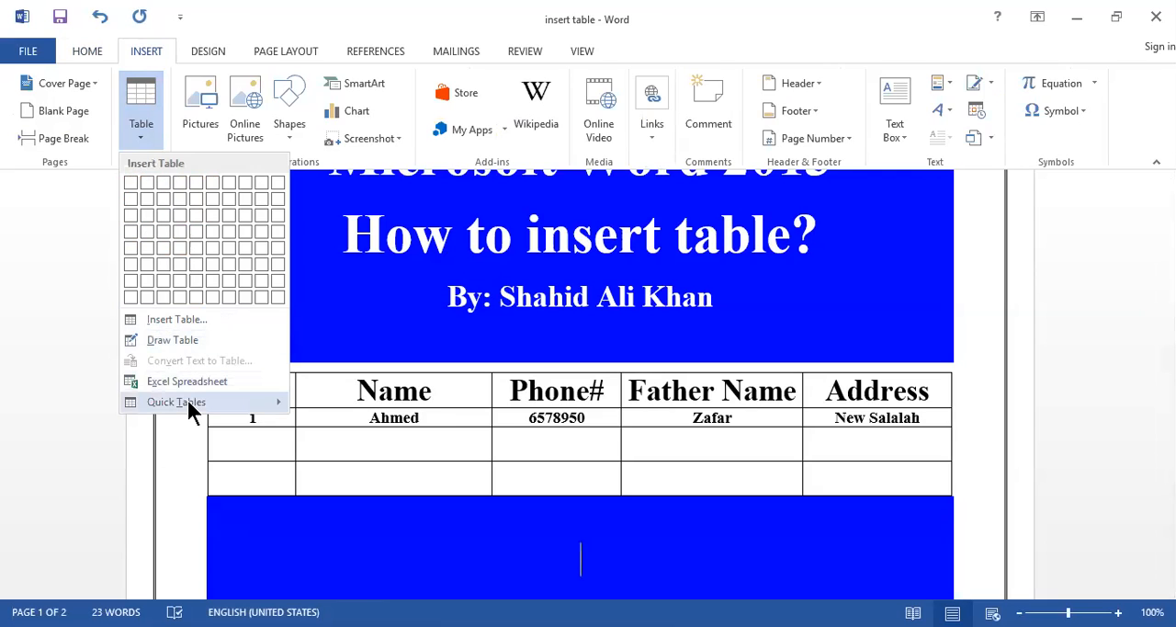
pyautogui.moveTo(188, 404)
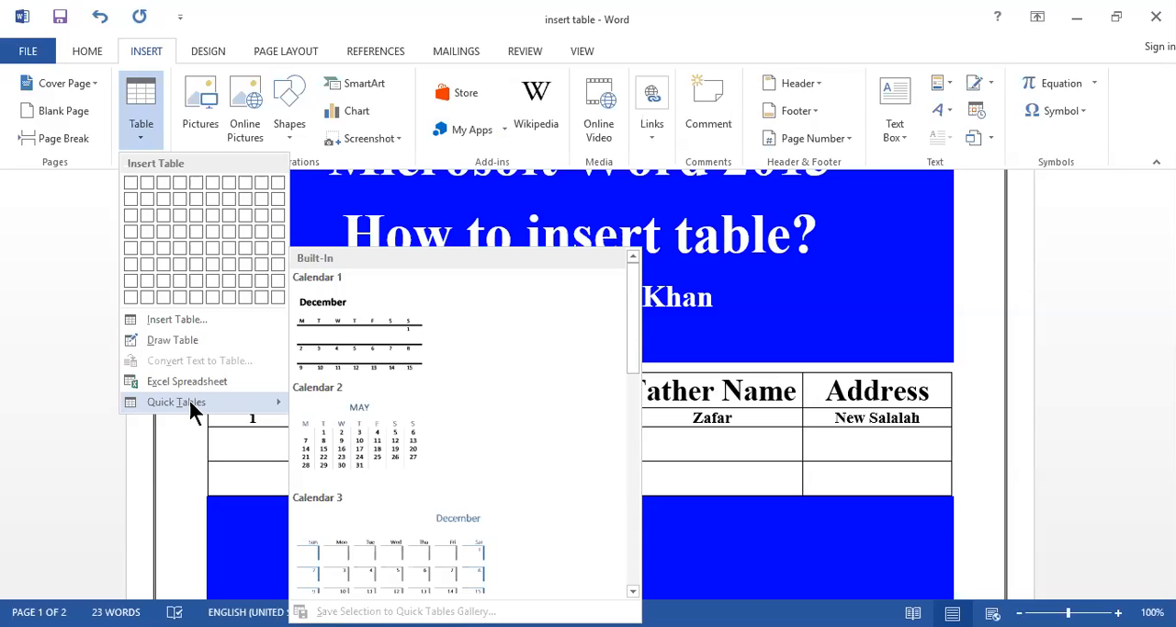
pyautogui.moveTo(635, 333); pyautogui.dragTo(631, 452)
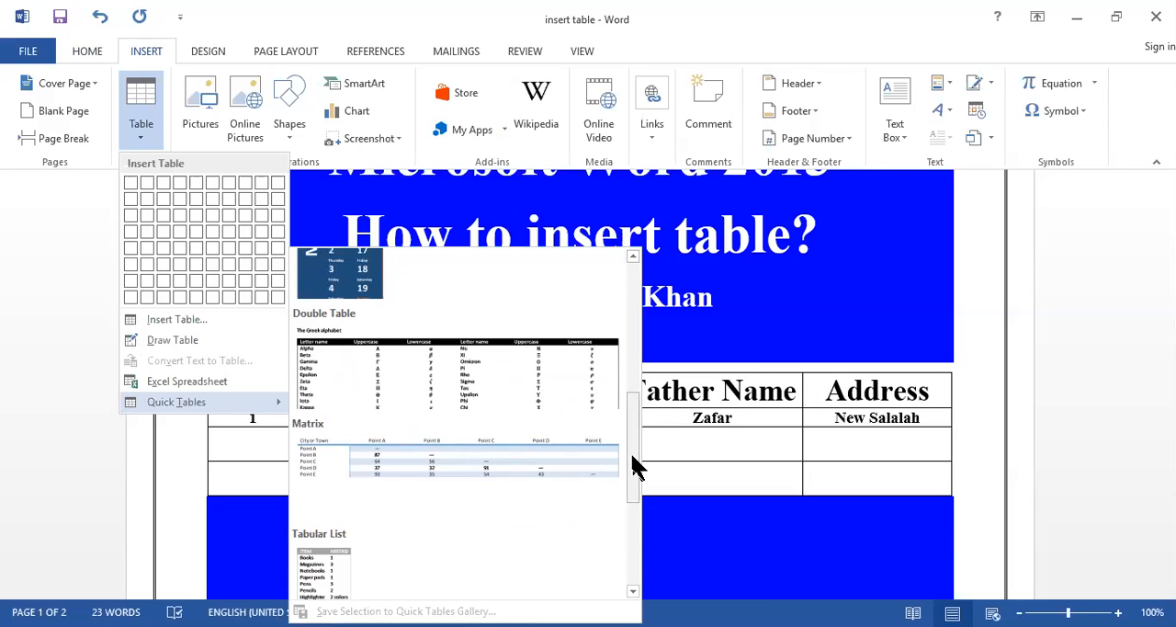